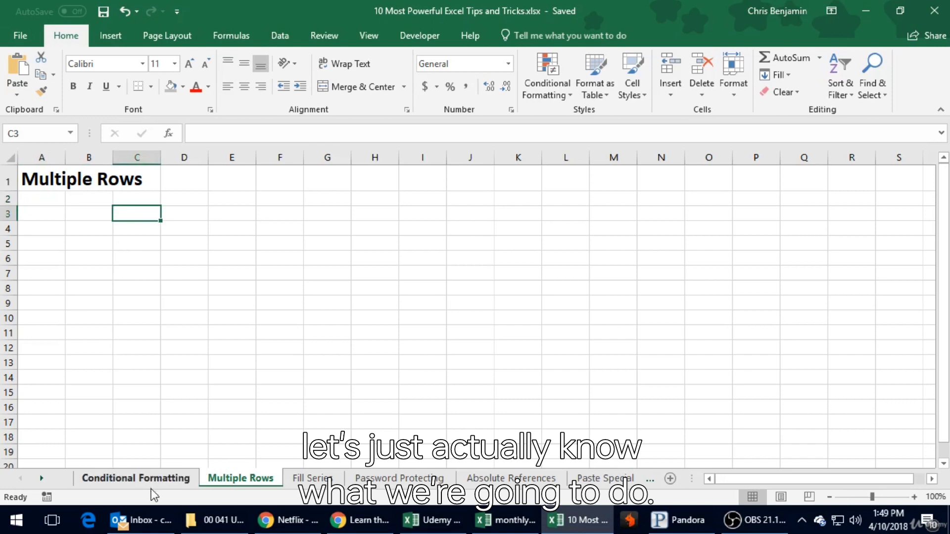
# Copy the test score table D3:E16 from the Conditional Formatting sheet to cell C3 of the Multiple Rows sheet
pyautogui.click(154, 479)
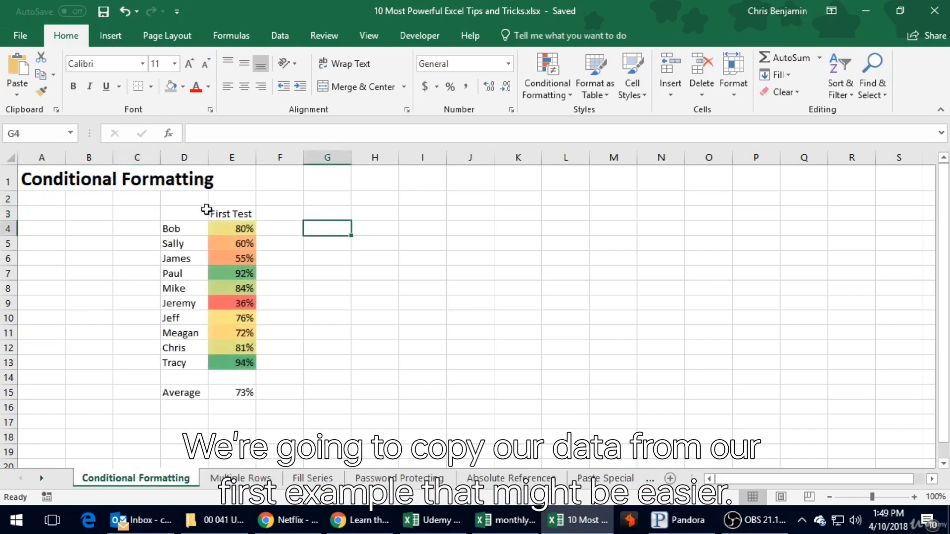
pyautogui.moveTo(178, 218); pyautogui.dragTo(264, 397)
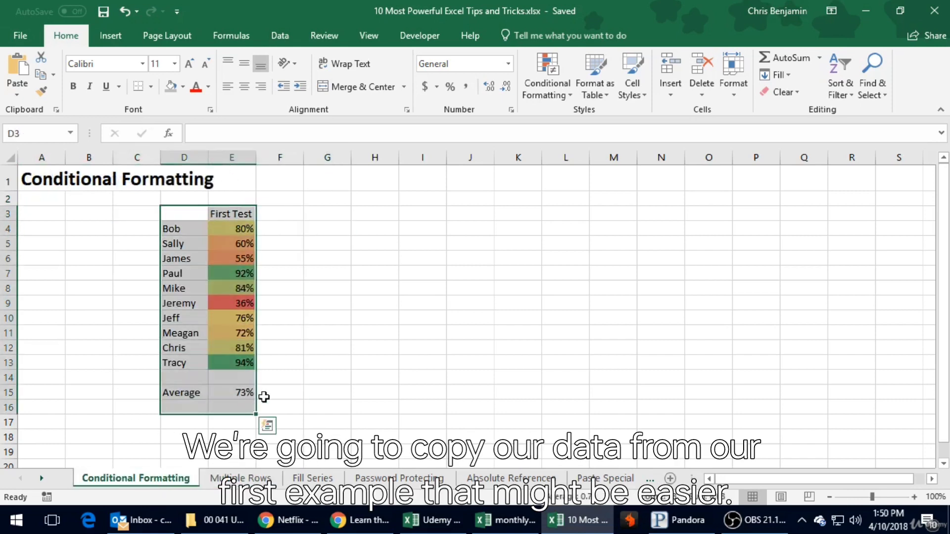
pyautogui.hotkey('ctrl', 'c')
pyautogui.hotkey('ctrl', 'pagedown')
pyautogui.hotkey('ctrl', 'v')
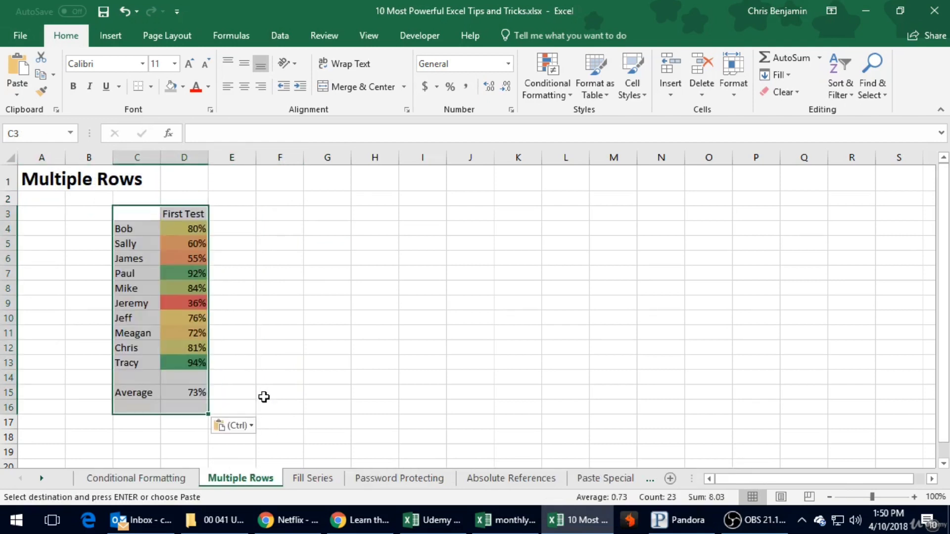
# Clear the conditional formatting rules from the pasted table cells
pyautogui.click(562, 92)
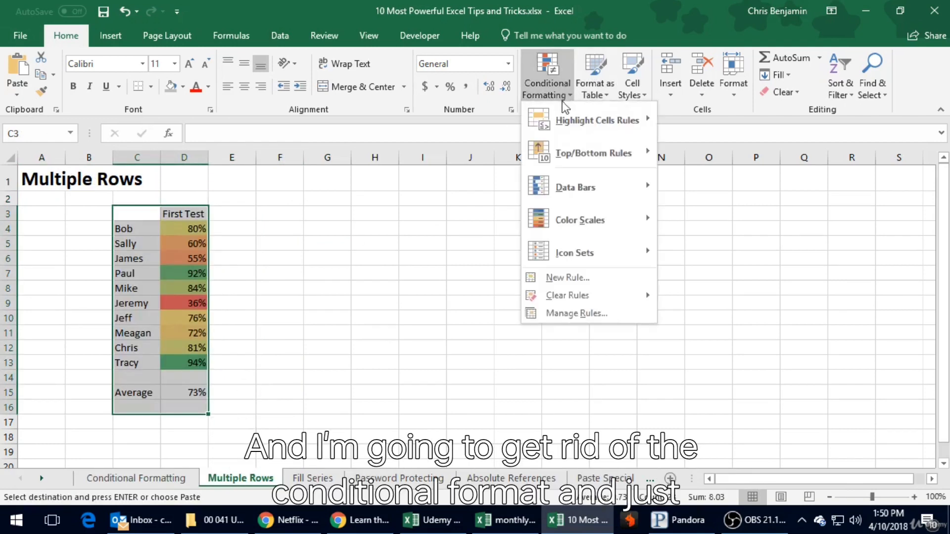
pyautogui.moveTo(588, 298)
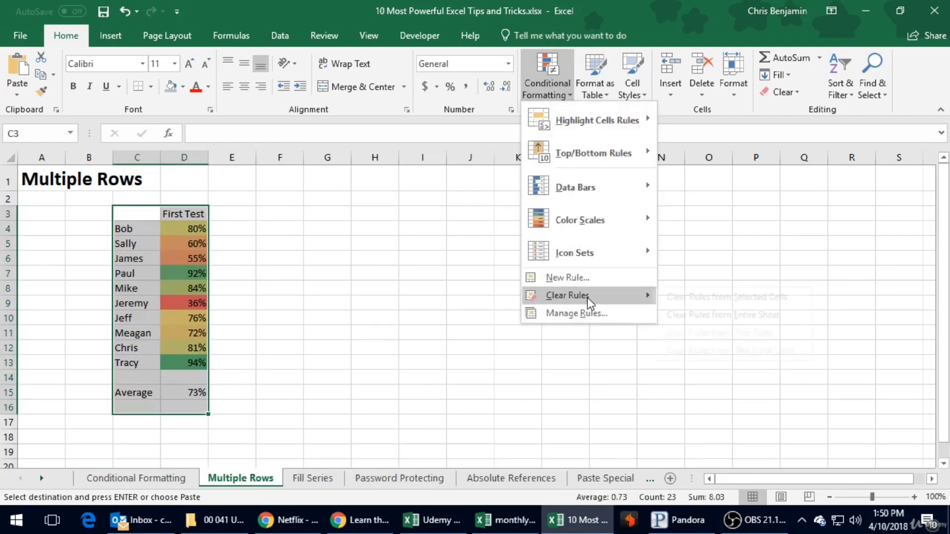
pyautogui.click(688, 297)
pyautogui.click(439, 318)
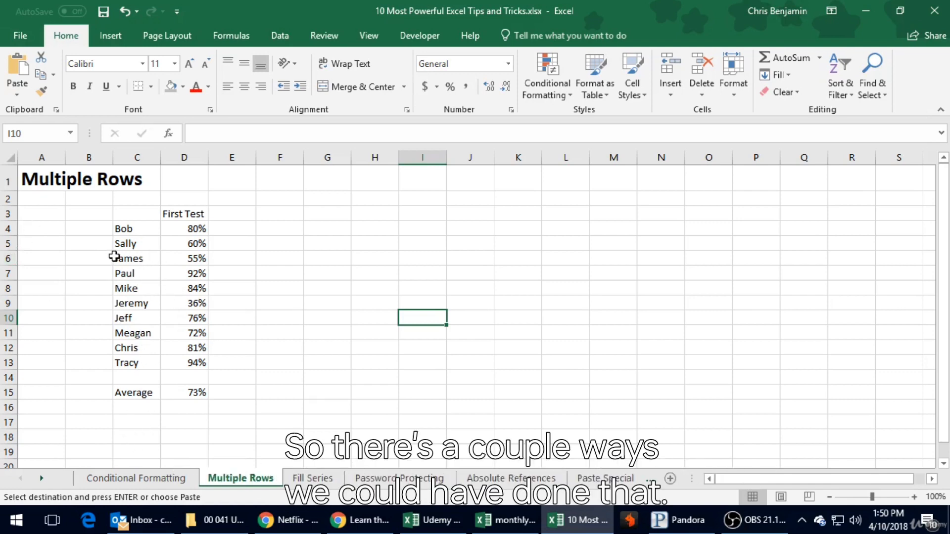
# Move the cell block C6:D16 down to start at C9, and undo the move
pyautogui.moveTo(123, 262); pyautogui.dragTo(170, 449)
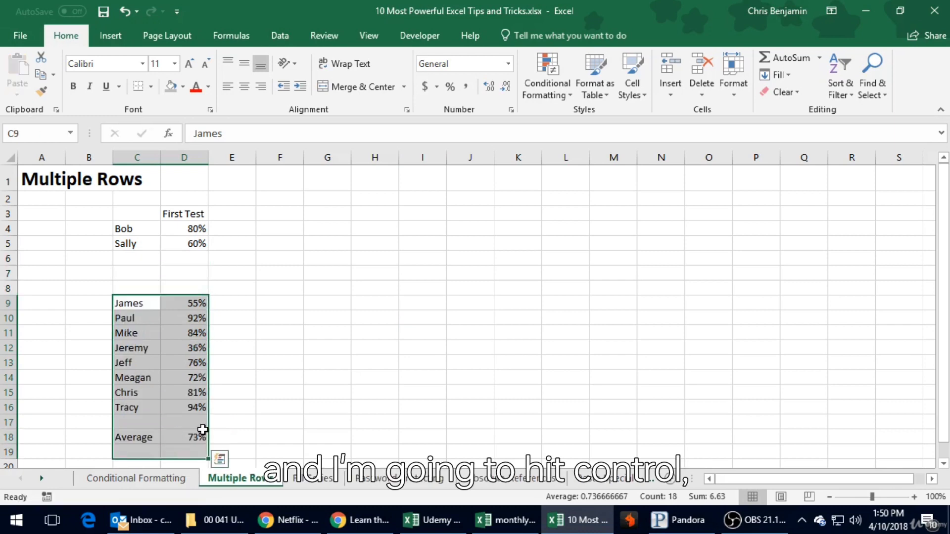
pyautogui.hotkey('ctrl', 'z')
pyautogui.hotkey('ctrl', 'q')
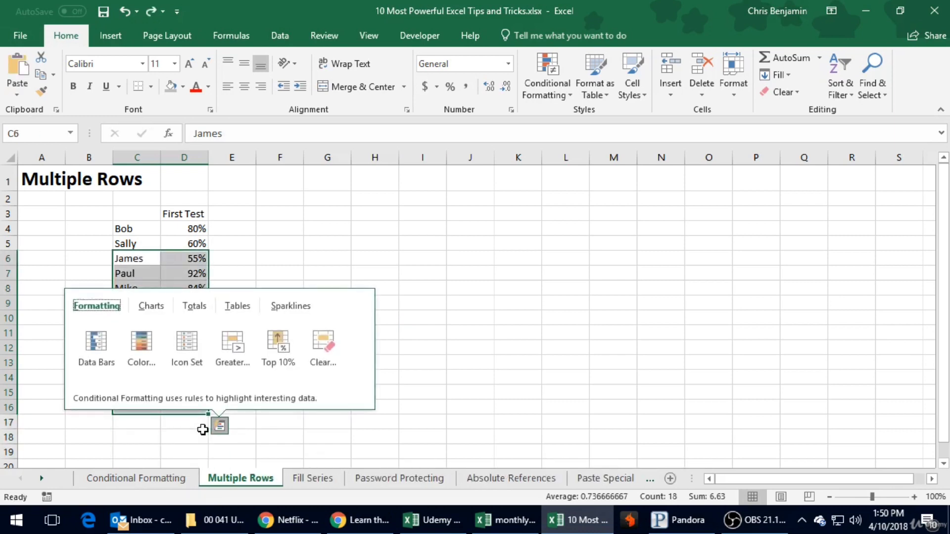
pyautogui.press('Escape')
# Try to insert cells at C6:D6 with the existing cells shifted down
pyautogui.click(138, 277)
pyautogui.moveTo(119, 257); pyautogui.dragTo(190, 259)
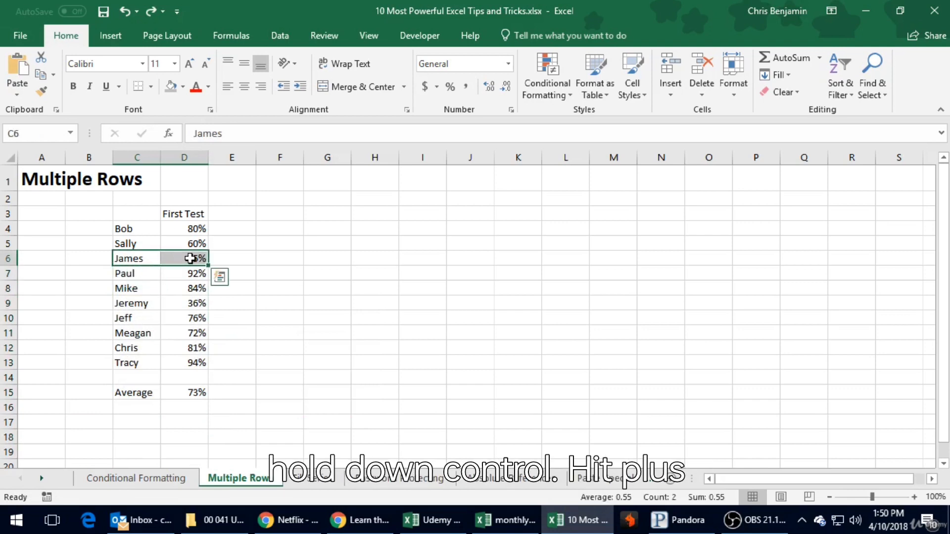
pyautogui.hotkey('ctrl', '+')
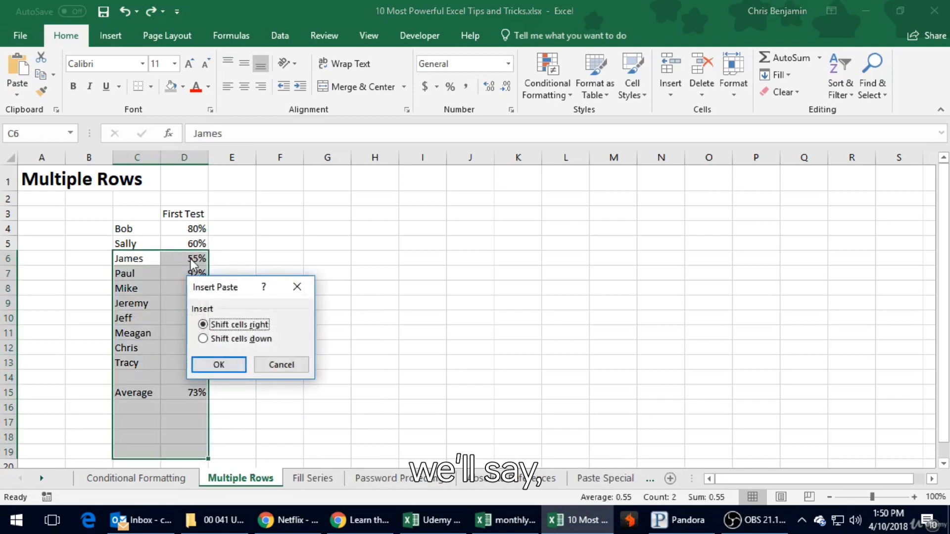
pyautogui.hotkey('alt', 'd')
pyautogui.press('Return')
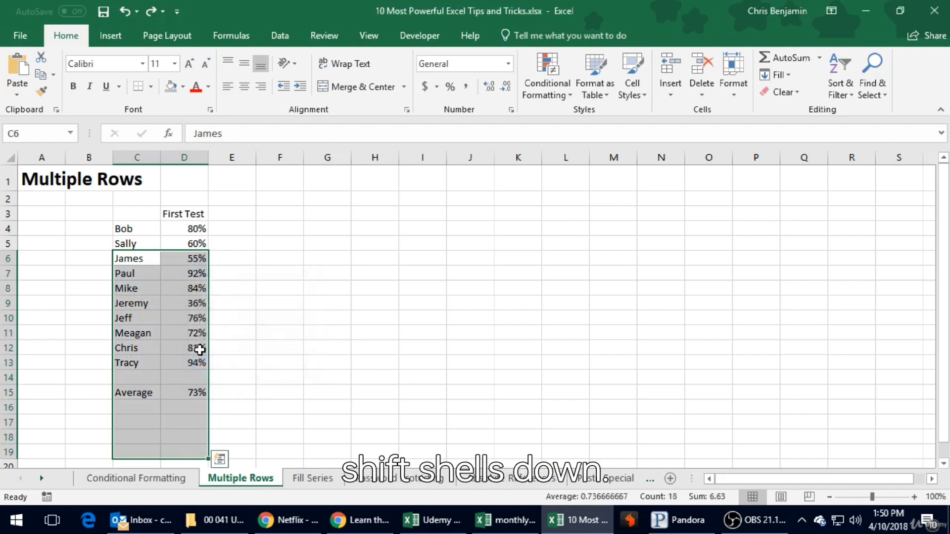
# Try to insert cells at the wider range B6:E6 with the existing cells shifted down
pyautogui.click(172, 307)
pyautogui.moveTo(100, 255); pyautogui.dragTo(242, 254)
pyautogui.hotkey('ctrl', '+')
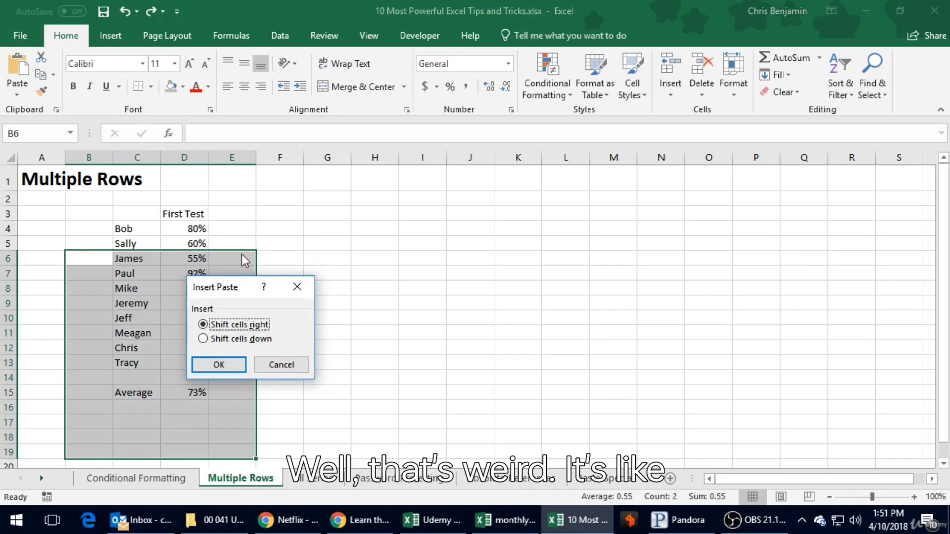
pyautogui.doubleClick(203, 339)
pyautogui.click(196, 308)
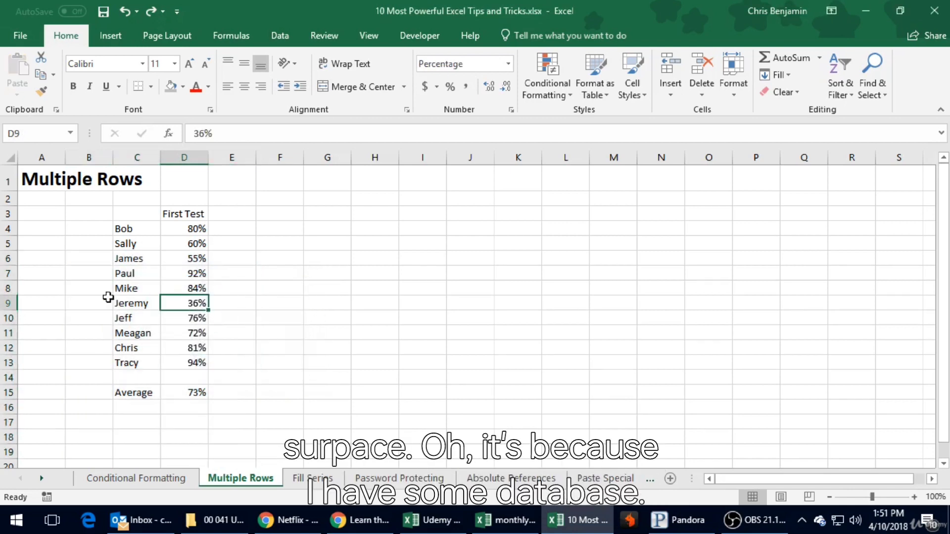
# Insert blank cells at B6:D6 three times, shifting the existing cells down each time
pyautogui.moveTo(101, 261); pyautogui.dragTo(201, 261)
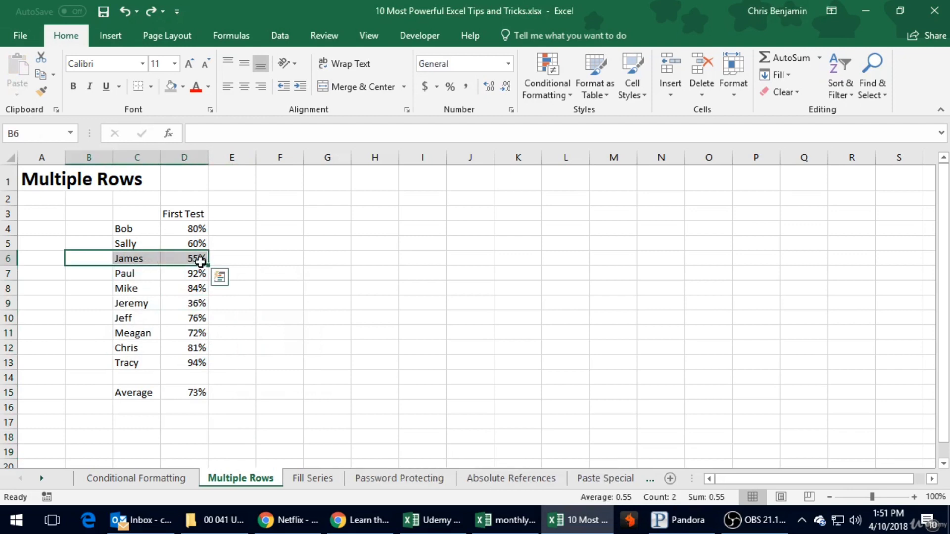
pyautogui.hotkey('ctrl', 'shift', '+')
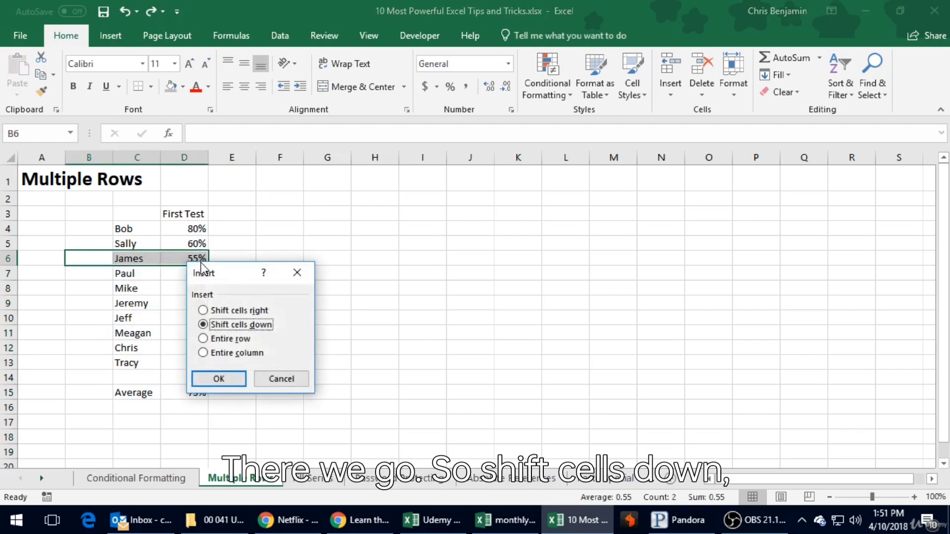
pyautogui.click(228, 375)
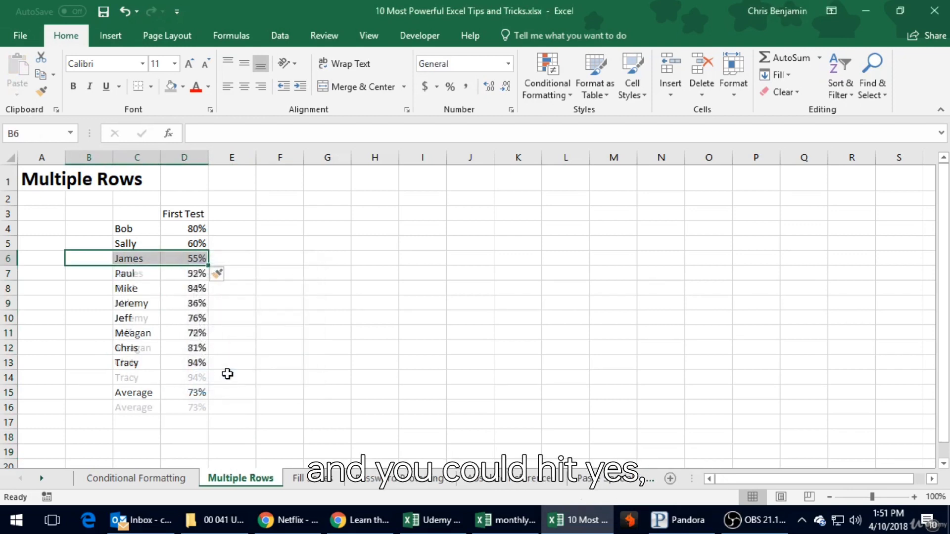
pyautogui.hotkey('ctrl', 'shift', '+')
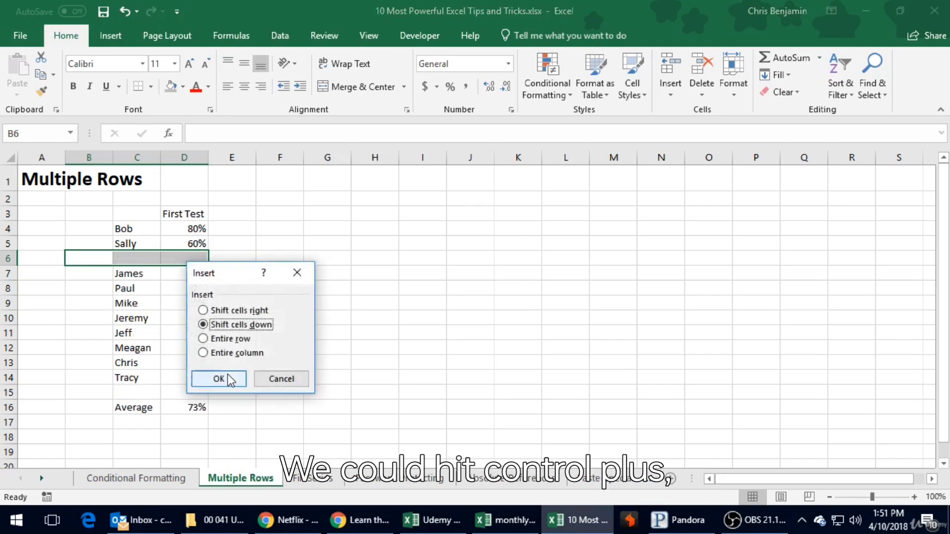
pyautogui.click(227, 374)
pyautogui.hotkey('ctrl', 'shift', '+')
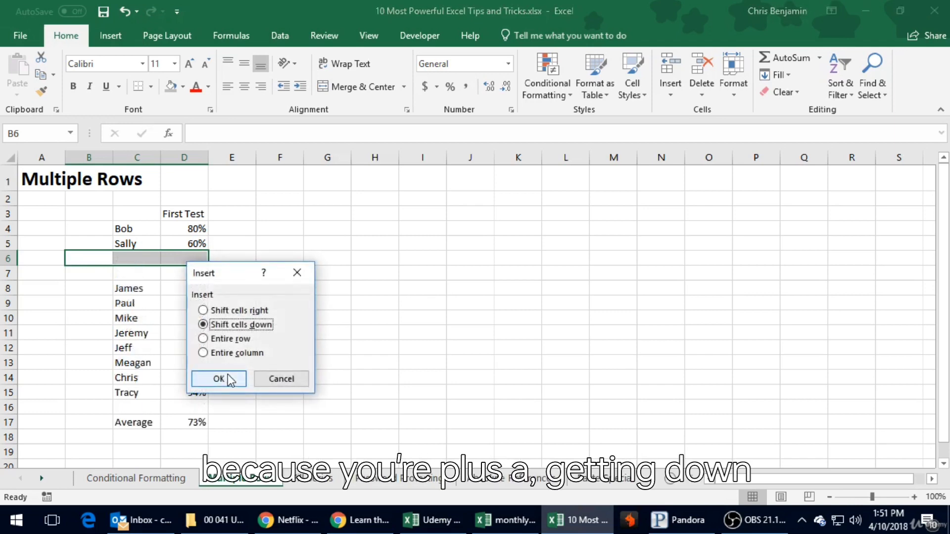
pyautogui.click(228, 374)
# Undo the three cell insertions at B6:D6
pyautogui.hotkey('ctrl', 'z')
pyautogui.hotkey('ctrl', 'z')
pyautogui.hotkey('ctrl', 'z')
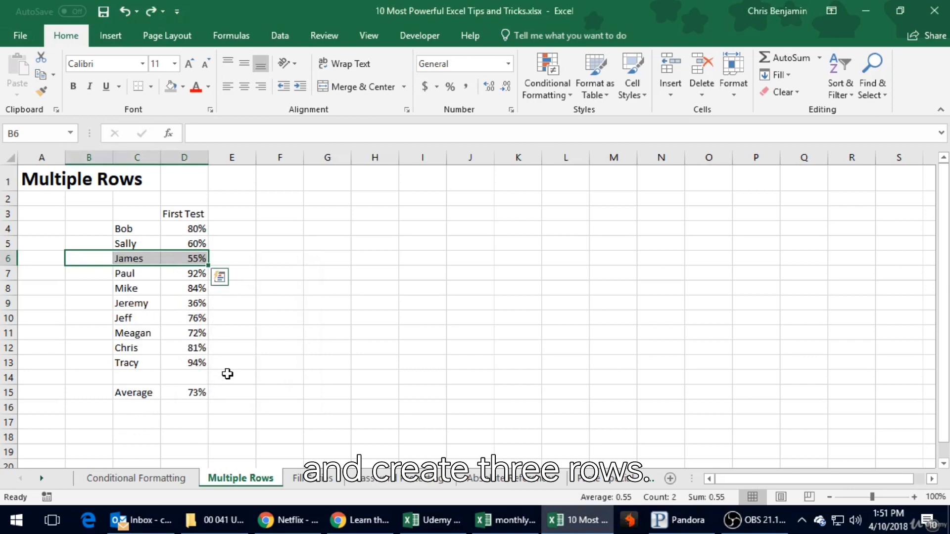
pyautogui.press('Down')
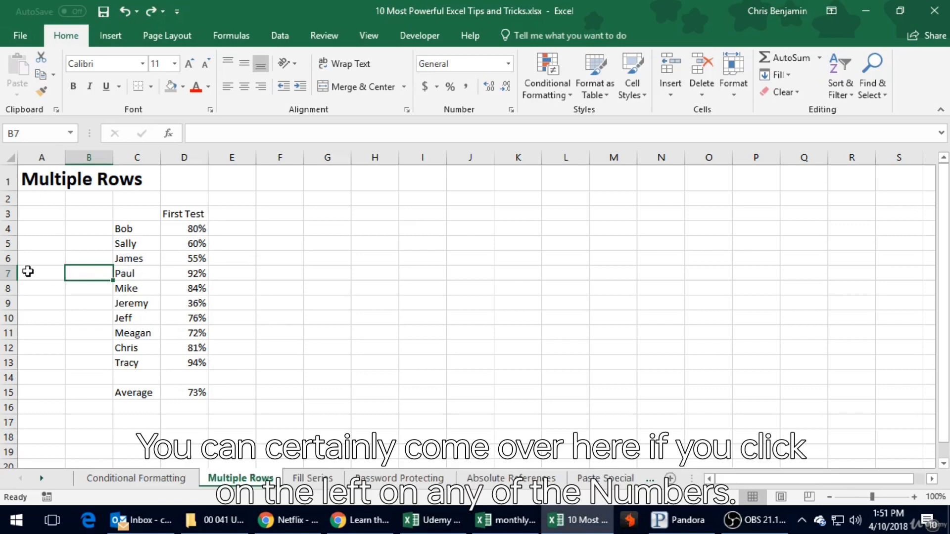
# Insert one new sheet row at row 6, selecting the entire row as the target
pyautogui.click(8, 259)
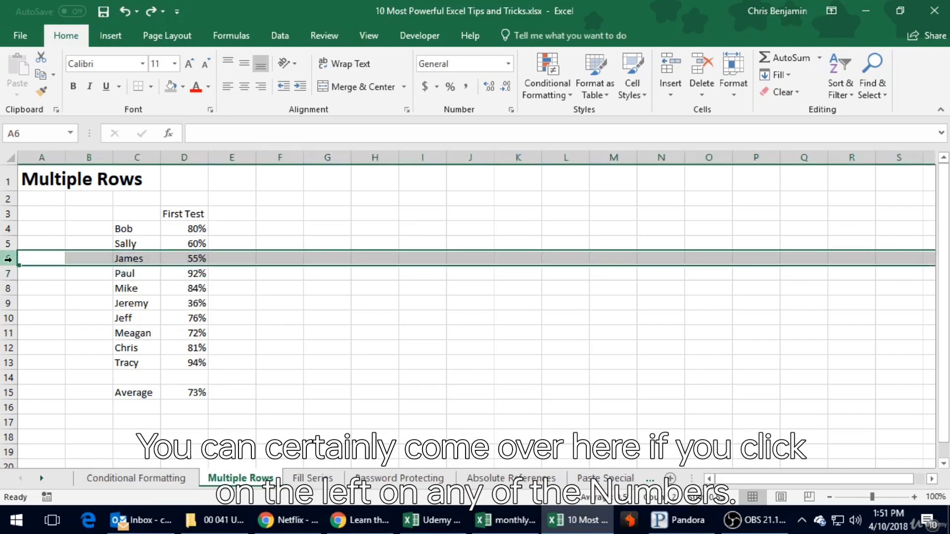
pyautogui.click(137, 154)
pyautogui.click(184, 158)
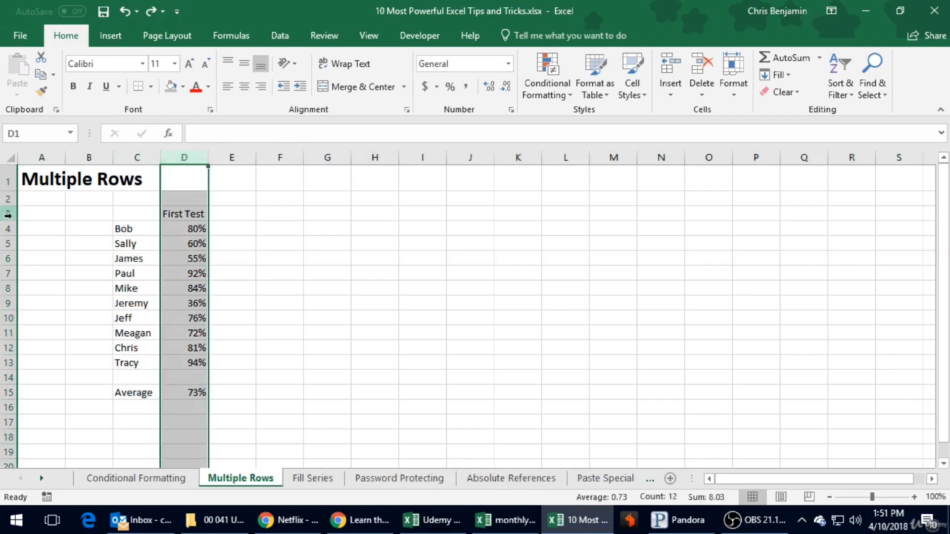
pyautogui.click(10, 259)
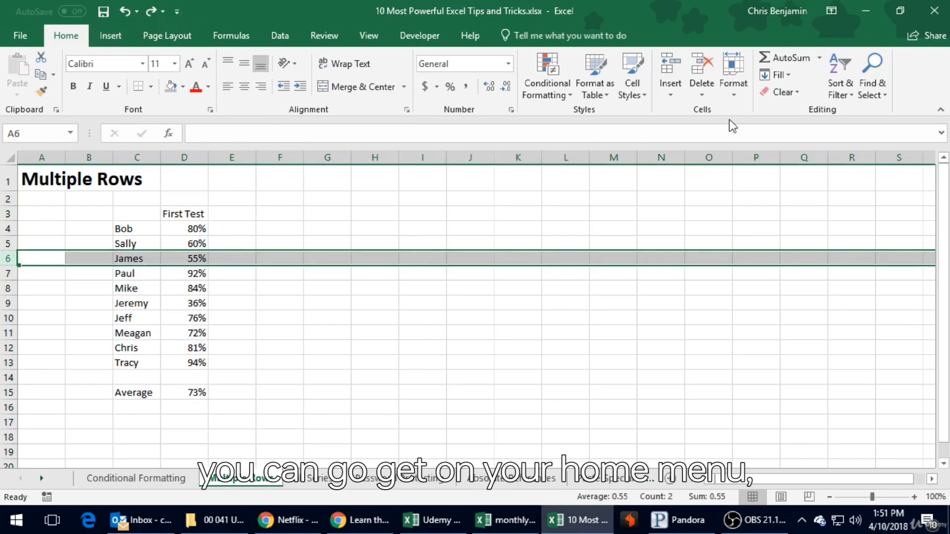
pyautogui.click(678, 96)
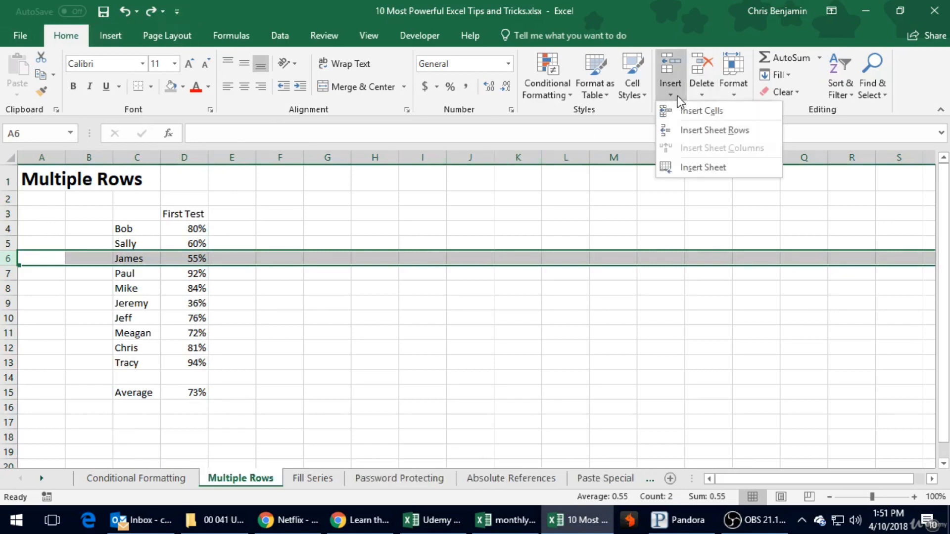
pyautogui.click(678, 130)
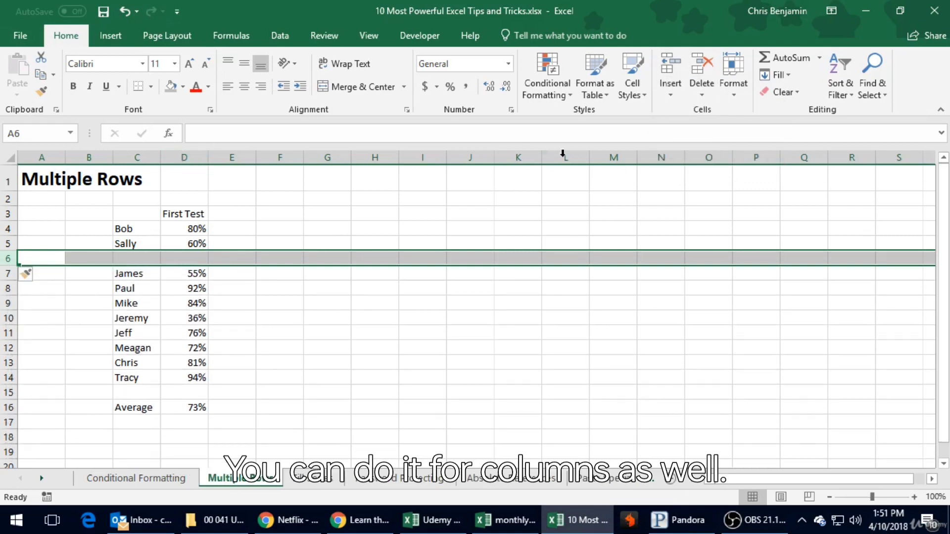
# Delete the blank sheet row 6
pyautogui.click(703, 92)
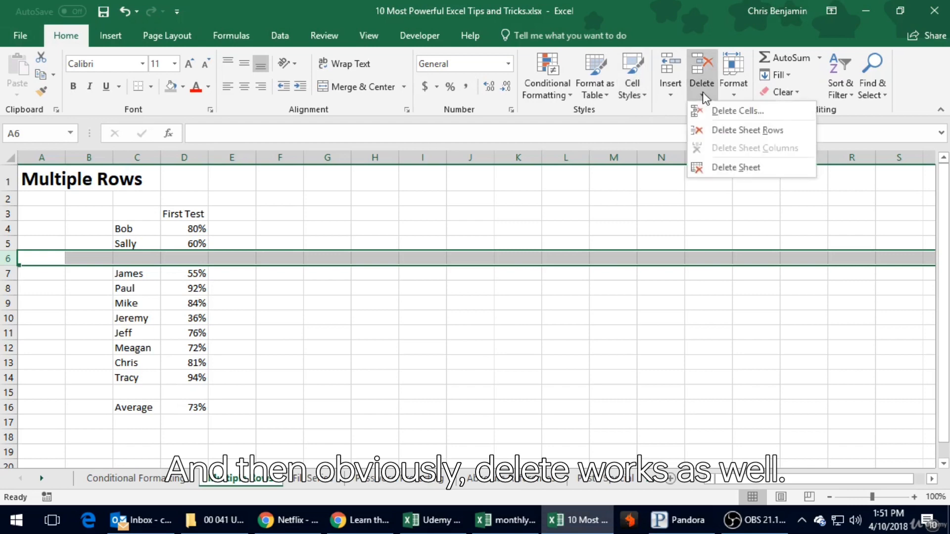
pyautogui.click(716, 130)
pyautogui.click(392, 239)
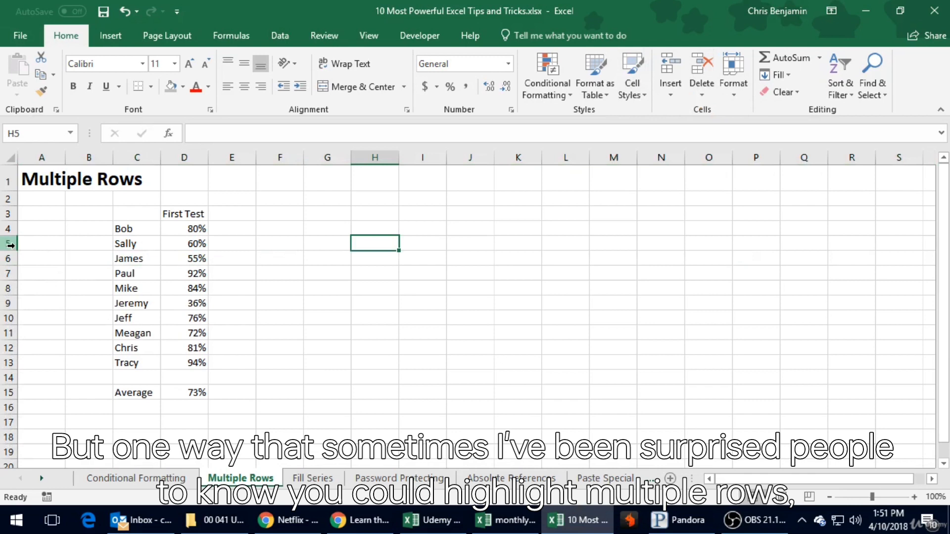
# Insert three new sheet rows at once at rows 5 to 7, below the first student's row
pyautogui.moveTo(16, 245); pyautogui.dragTo(19, 278)
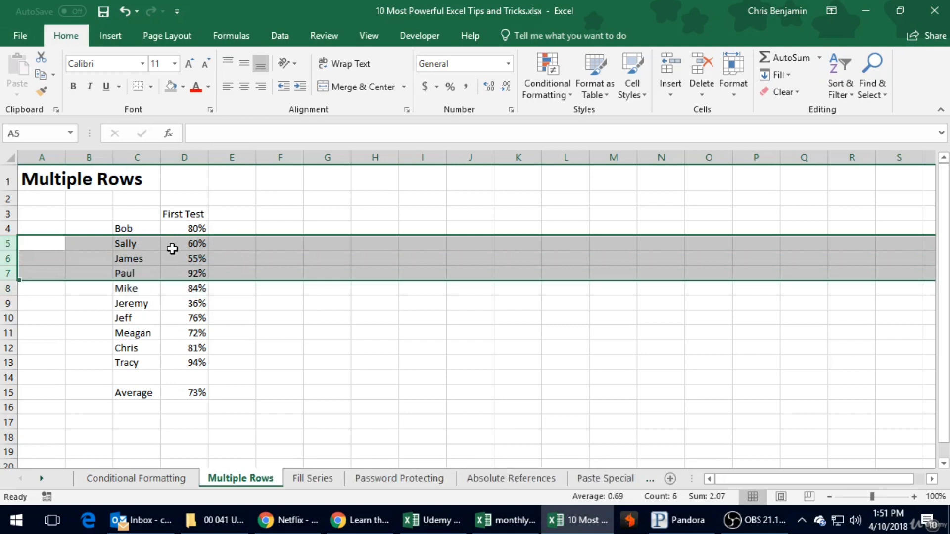
pyautogui.click(669, 91)
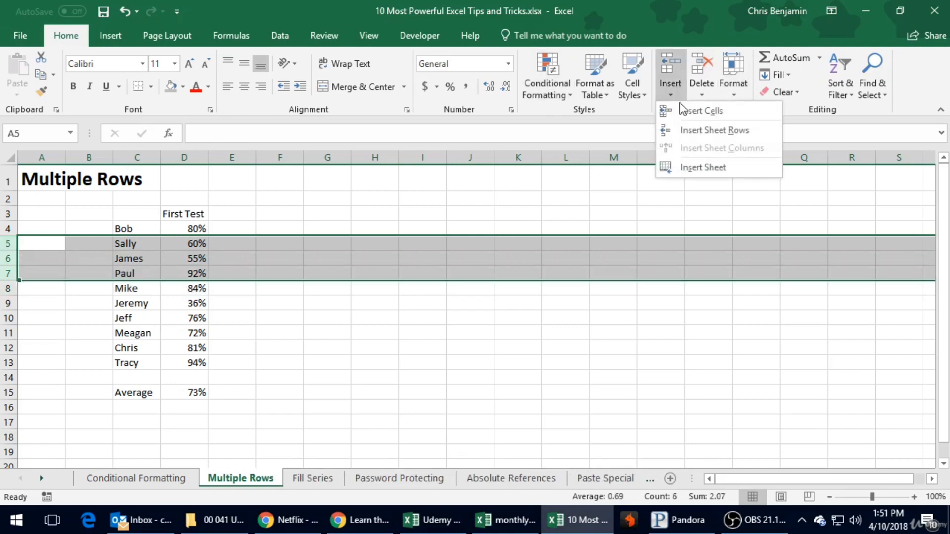
pyautogui.click(681, 129)
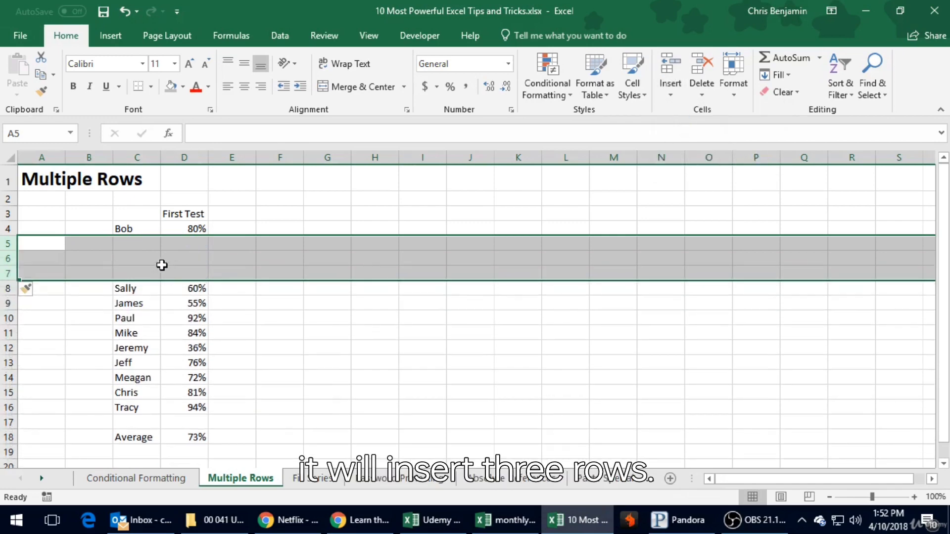
pyautogui.moveTo(13, 240); pyautogui.dragTo(19, 271)
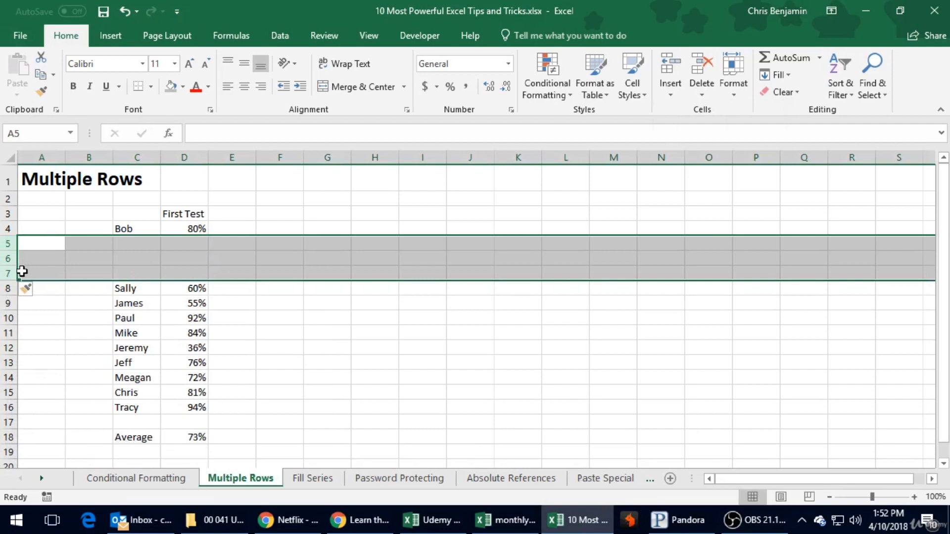
pyautogui.moveTo(5, 243); pyautogui.dragTo(6, 273)
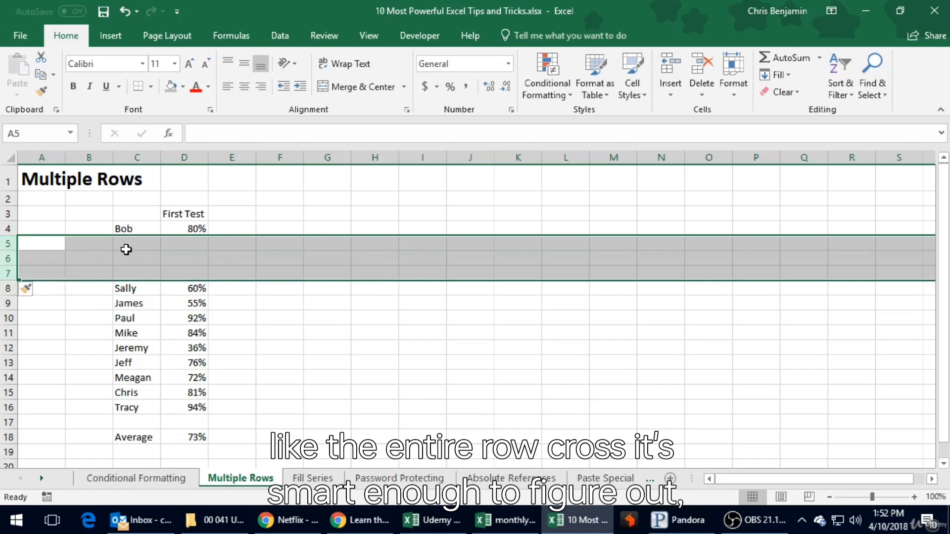
pyautogui.click(168, 284)
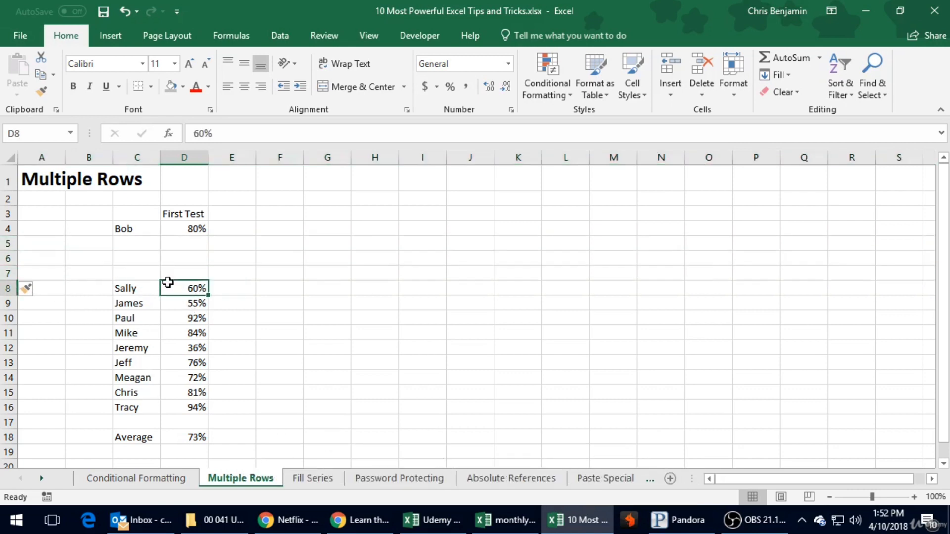
# Insert two new sheet columns at columns D and E, in front of the First Test scores
pyautogui.moveTo(184, 158); pyautogui.dragTo(243, 157)
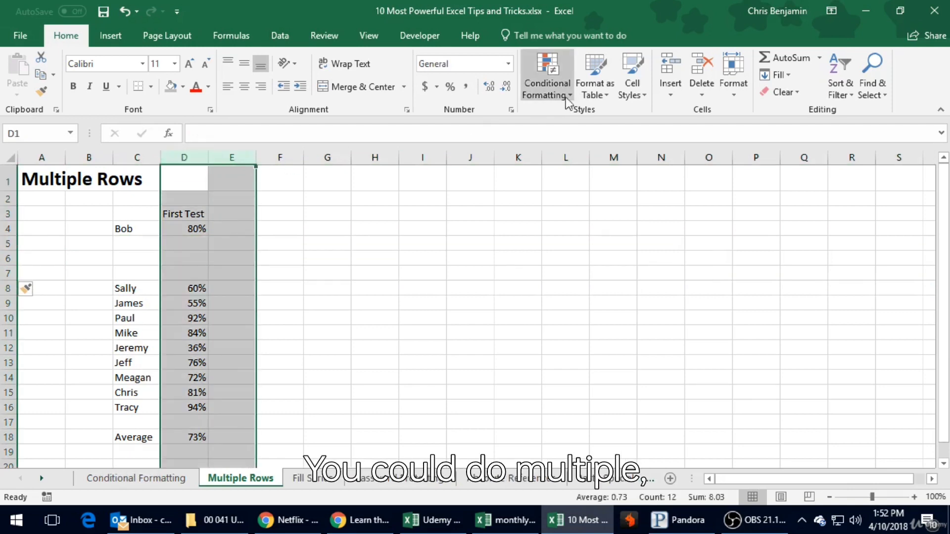
pyautogui.click(673, 88)
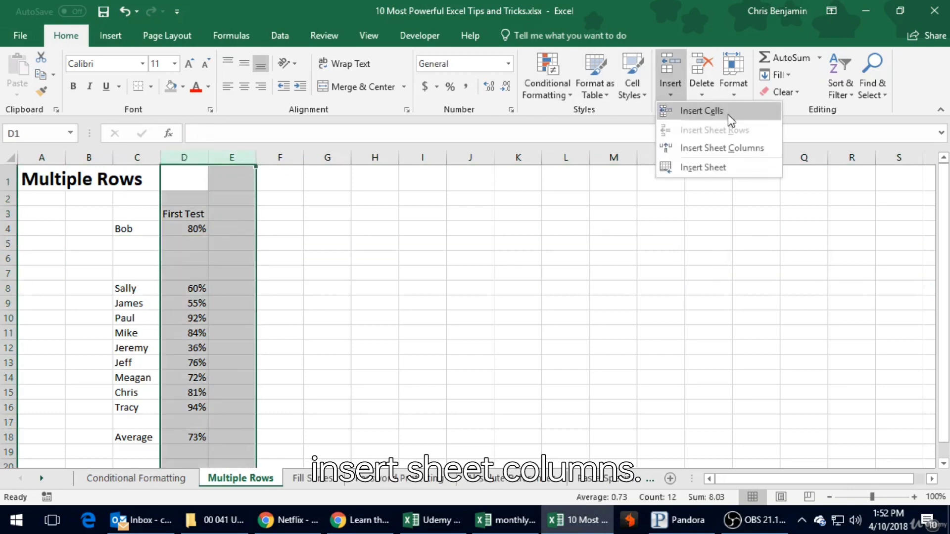
pyautogui.click(723, 149)
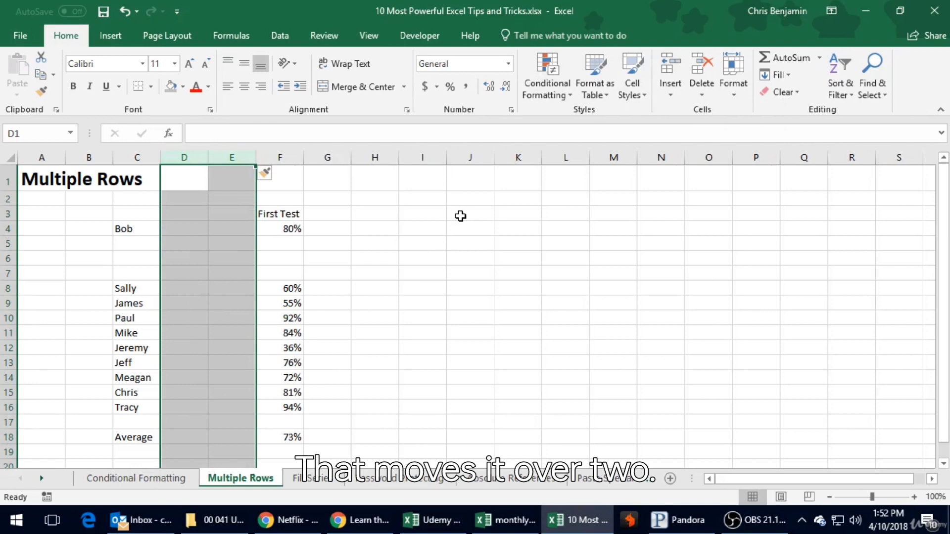
# Undo the two-column insertion and the earlier three-row insertion, and save the workbook
pyautogui.hotkey('ctrl', 'z')
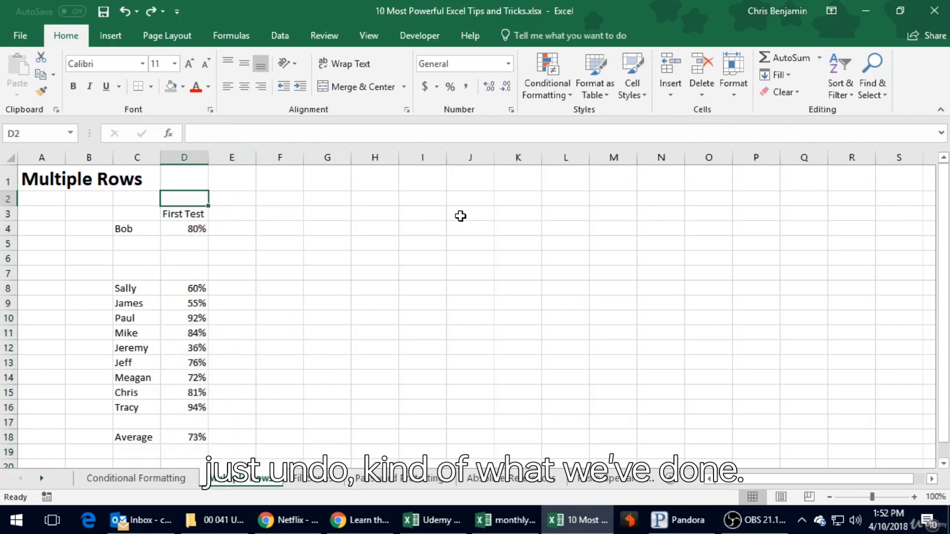
pyautogui.hotkey('ctrl', 'z')
pyautogui.press('Down')
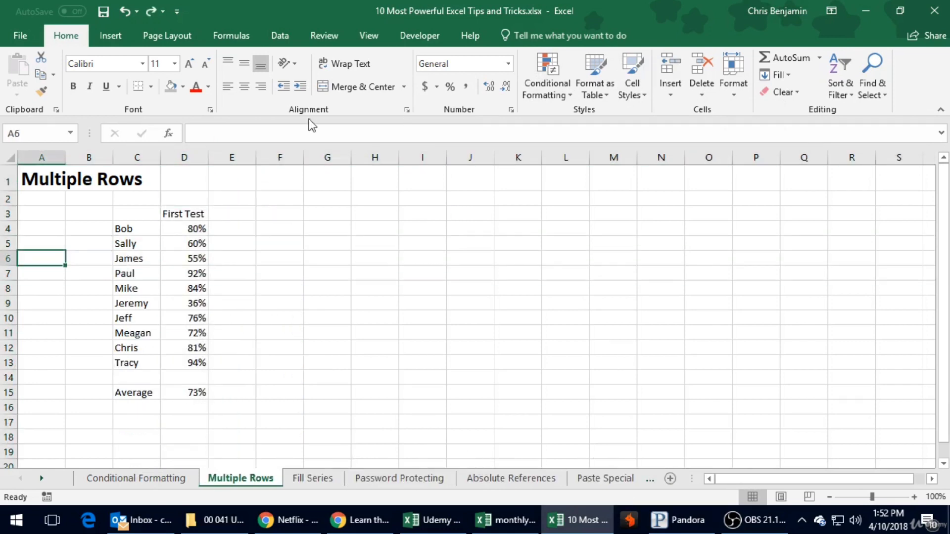
pyautogui.click(103, 11)
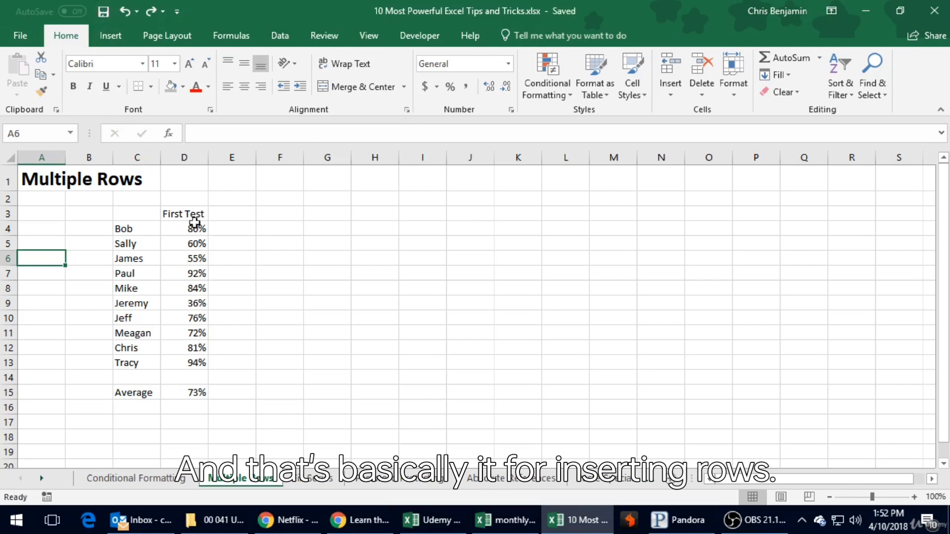
pyautogui.click(219, 257)
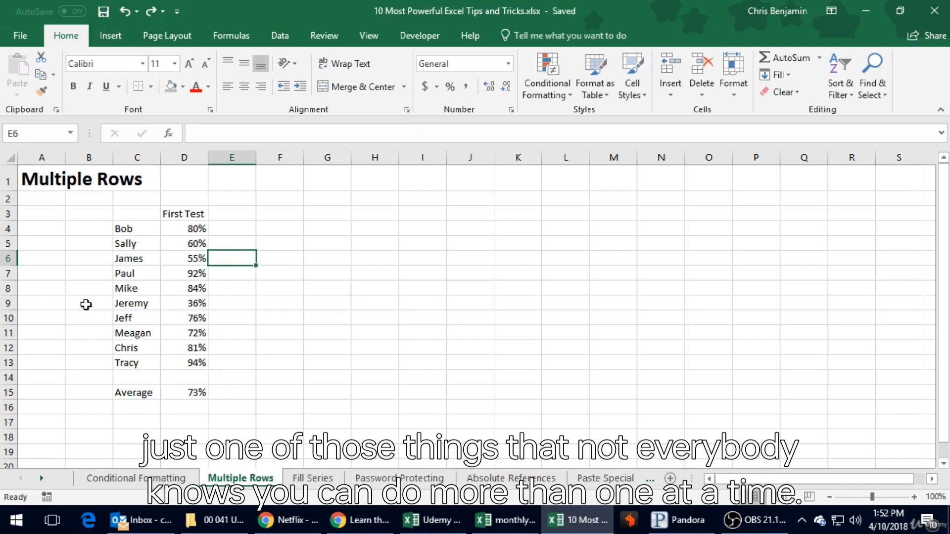
pyautogui.moveTo(8, 243); pyautogui.dragTo(17, 288)
pyautogui.click(231, 273)
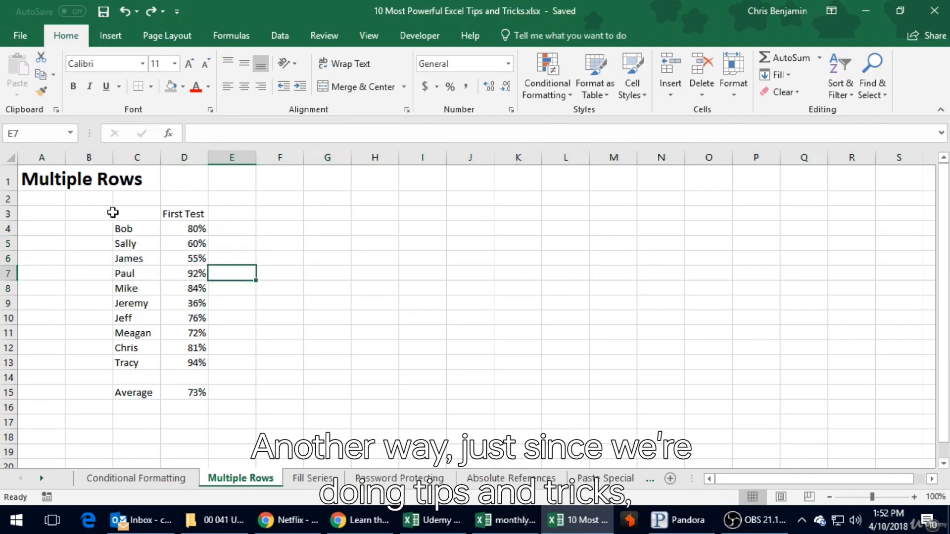
# Insert three blank sheet rows at once at rows 5 to 7, directly below the first student's row
pyautogui.moveTo(8, 243); pyautogui.dragTo(10, 272)
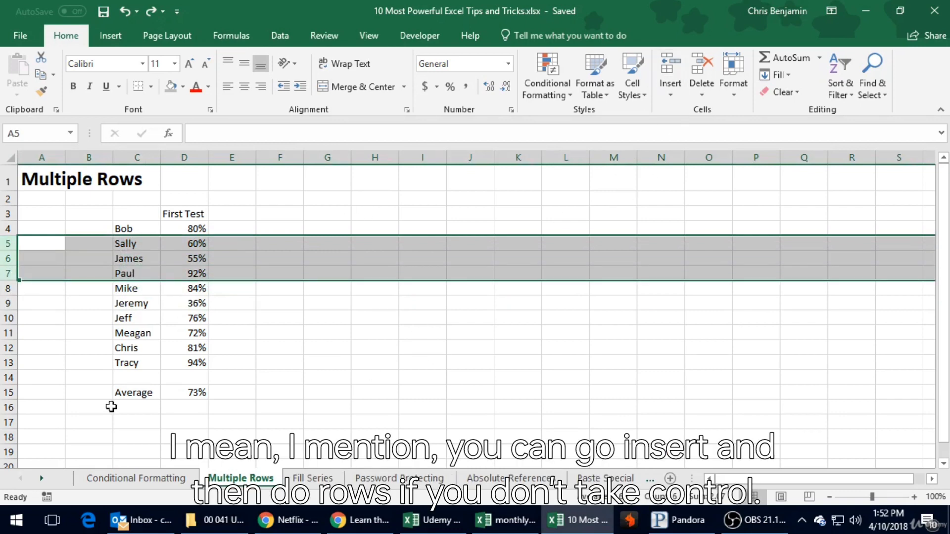
pyautogui.hotkey('ctrl', 'shift', '+')
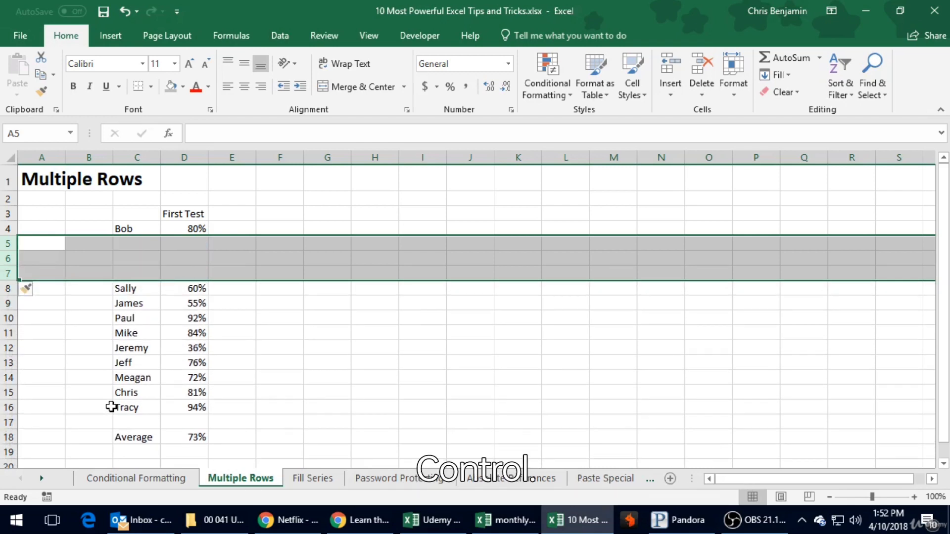
# Delete the three blank sheet rows 5 to 7 and clear the row selection by moving to cell B6
pyautogui.hotkey('ctrl', '-')
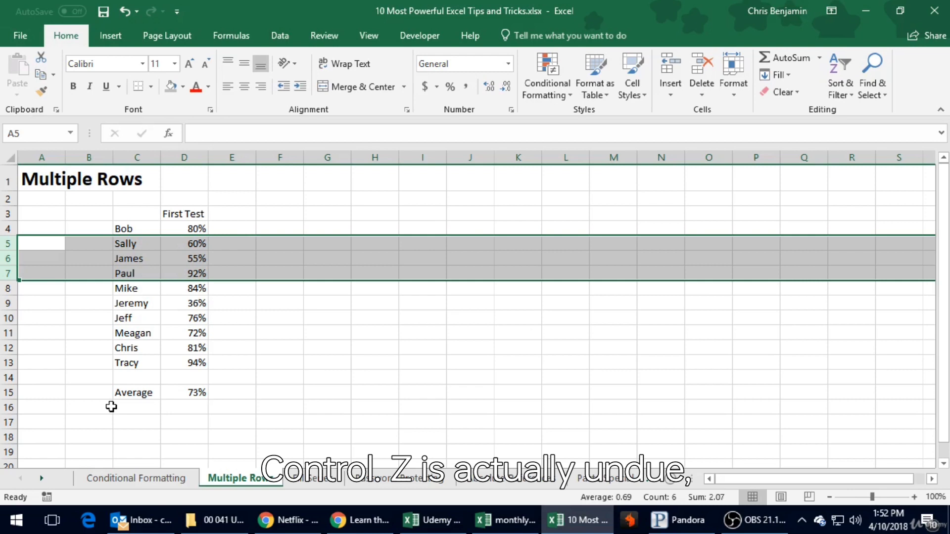
pyautogui.press('Down')
pyautogui.press('Right')
pyautogui.press('Right')
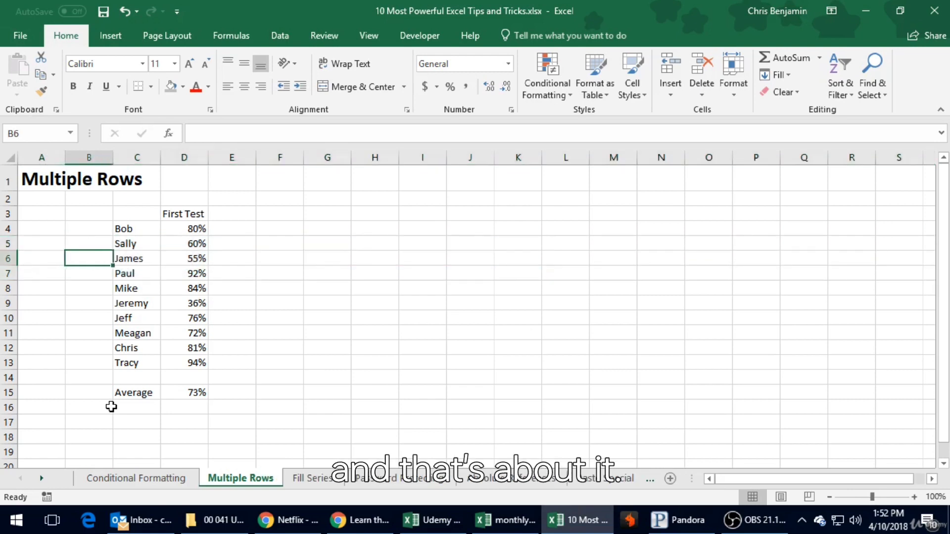